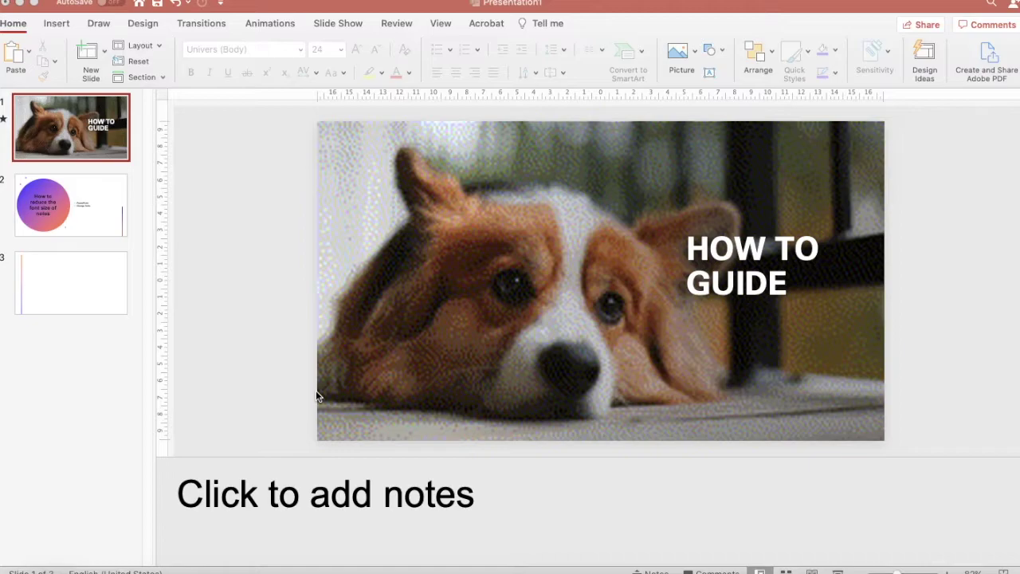
Step: Show slide 2 and scroll through its large-type speaker notes
left_click(81, 220)
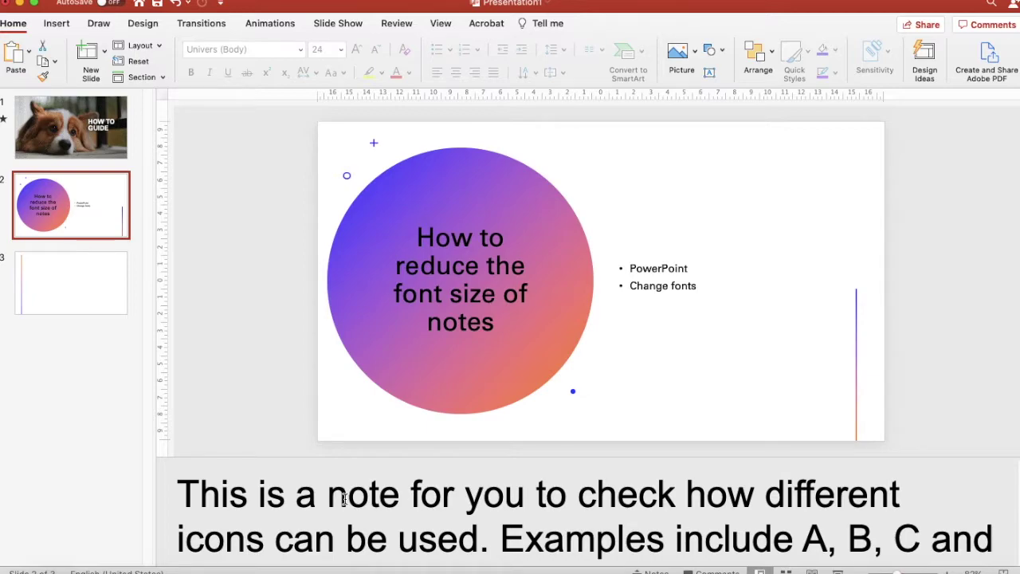
left_click(345, 499)
scroll(374, 504, "down", 4)
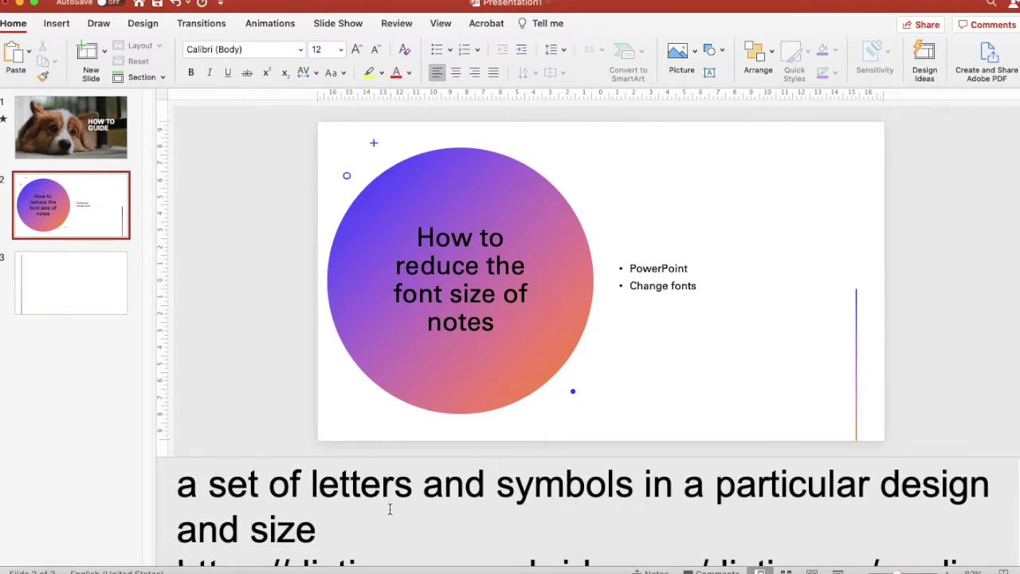
scroll(389, 509, "down", 3)
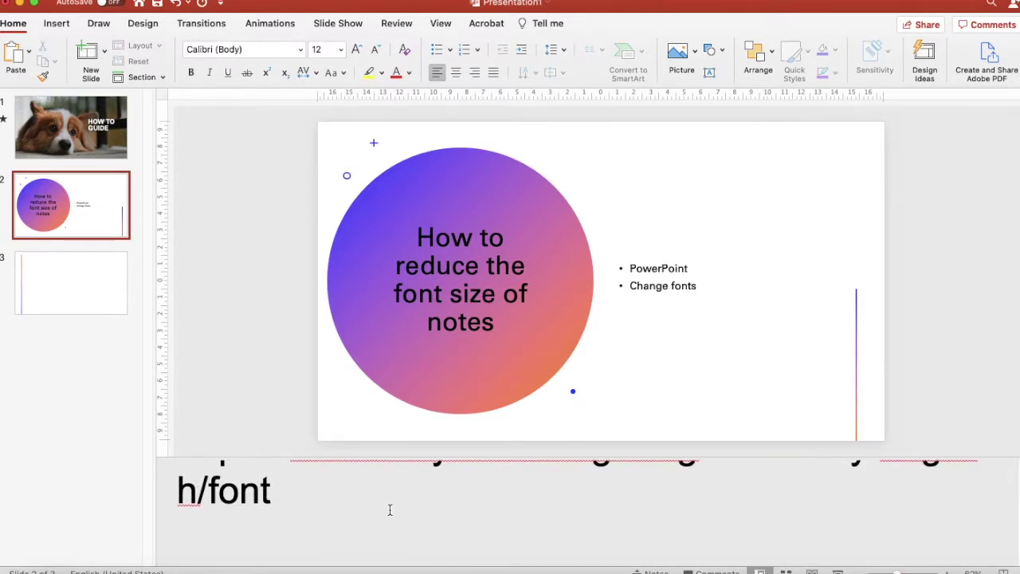
scroll(389, 509, "up", 5)
scroll(390, 508, "up", 5)
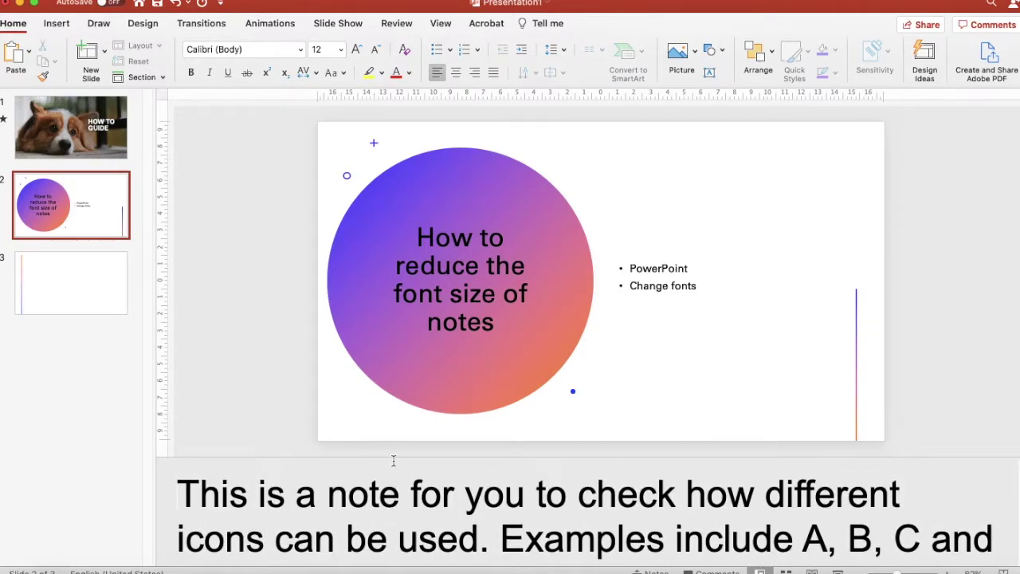
Step: Raise the slide/notes splitter to enlarge the notes pane and shrink the slide
left_click_drag(393, 452, 406, 360)
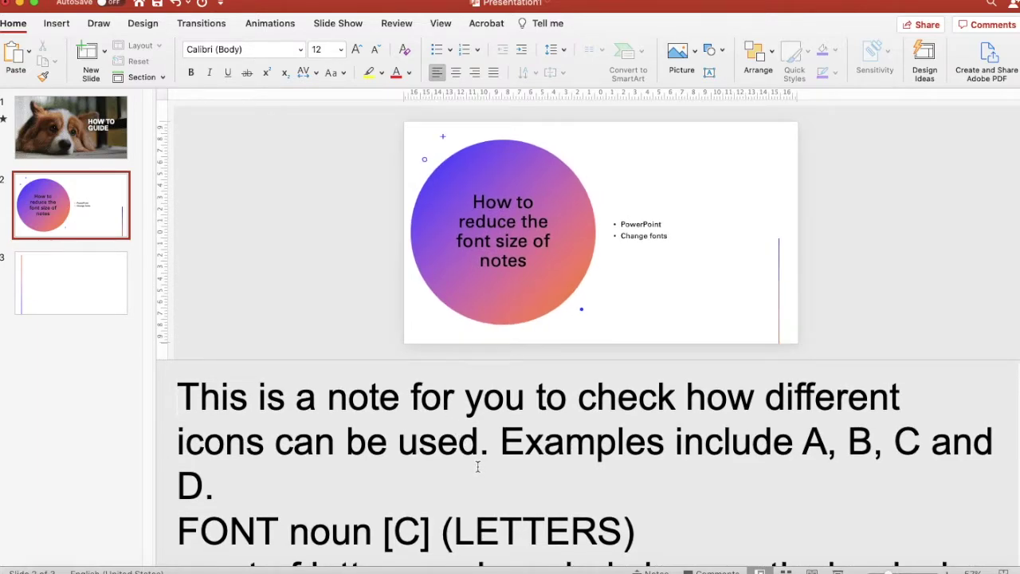
scroll(477, 472, "down", 1)
scroll(477, 473, "down", 5)
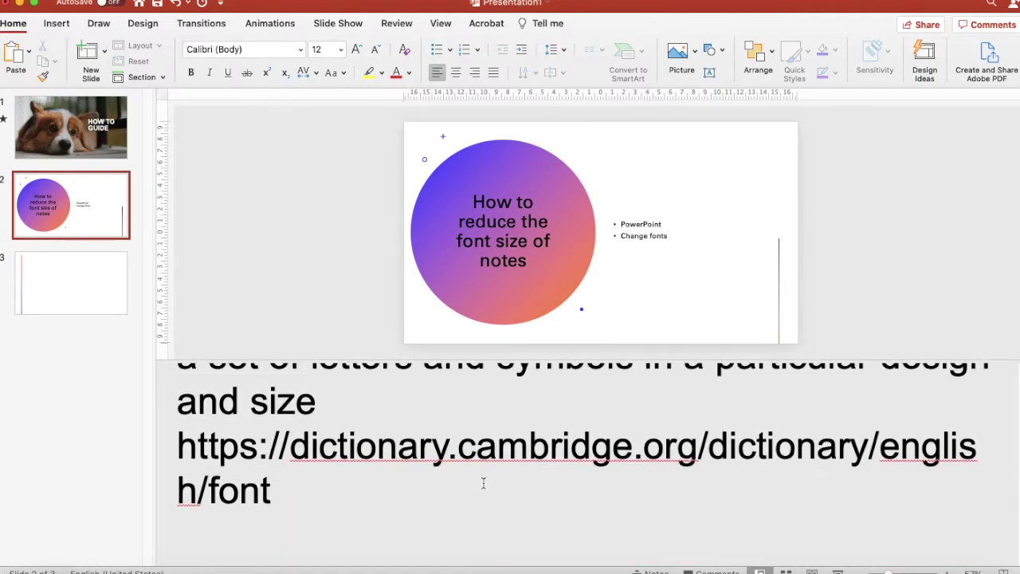
scroll(483, 483, "up", 6)
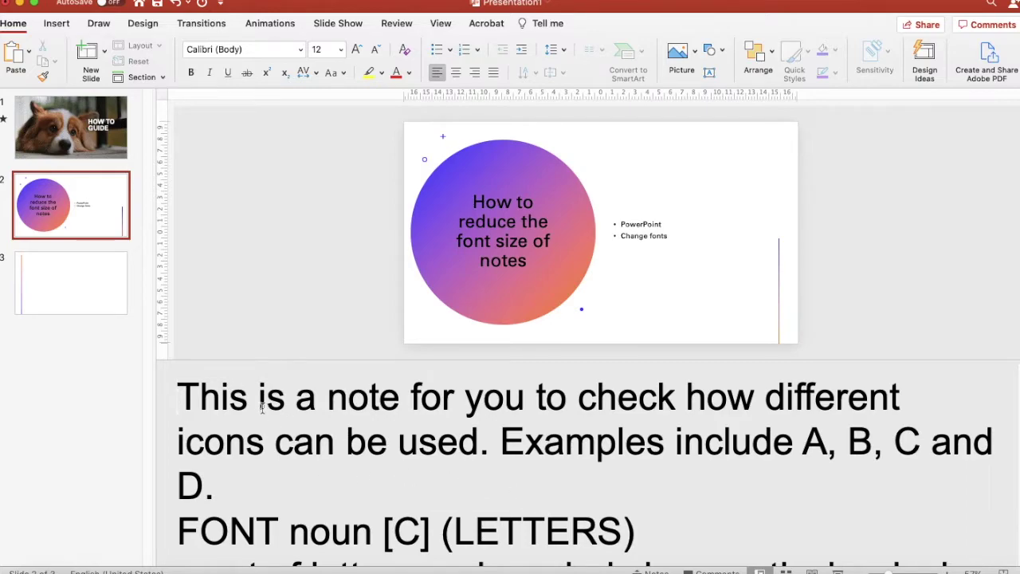
Step: Set the first notes paragraph on slide 2 to 11 pt
triple_click(443, 487)
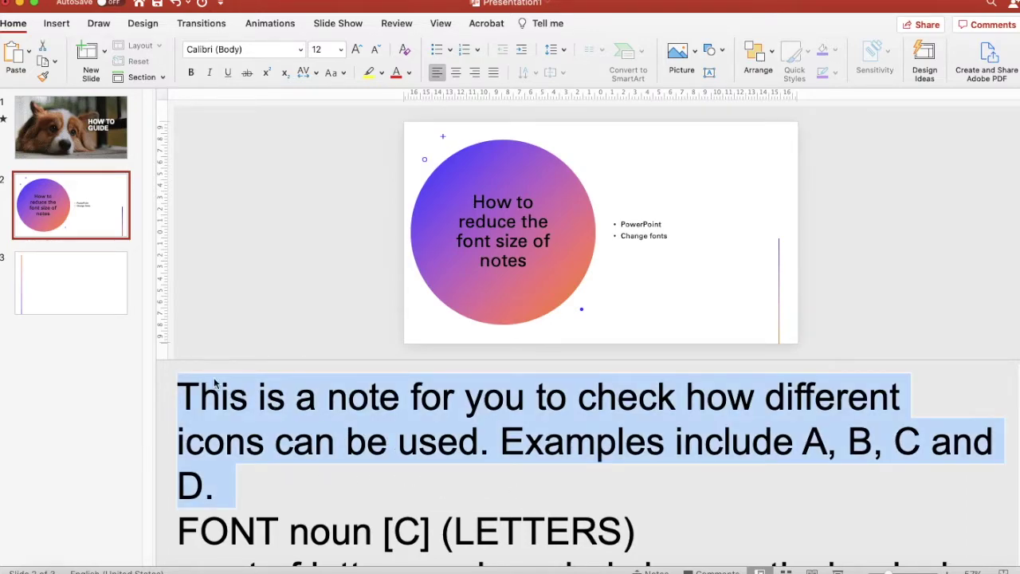
left_click(376, 49)
left_click(380, 52)
left_click(380, 53)
left_click(380, 53)
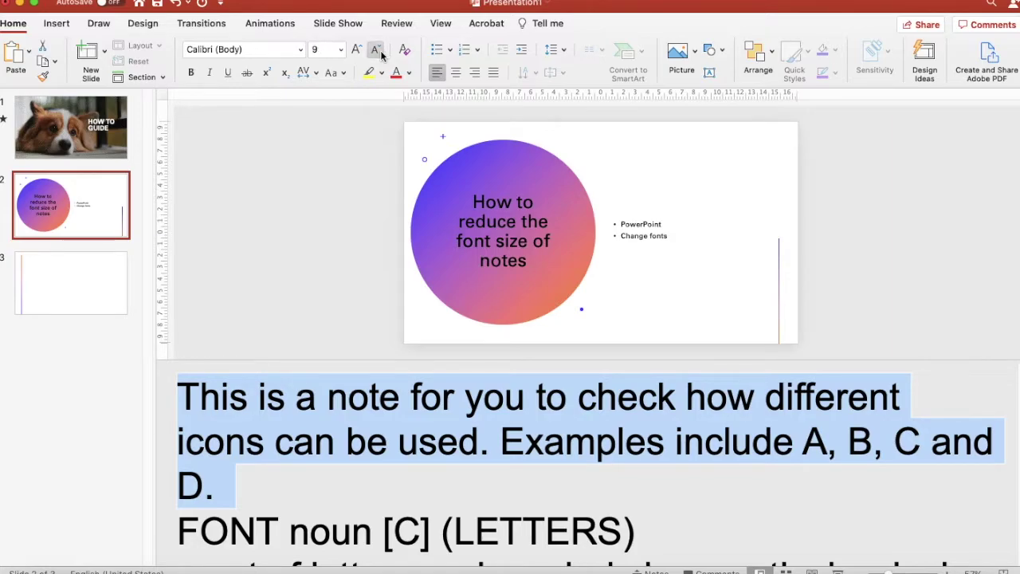
left_click(380, 53)
left_click(379, 54)
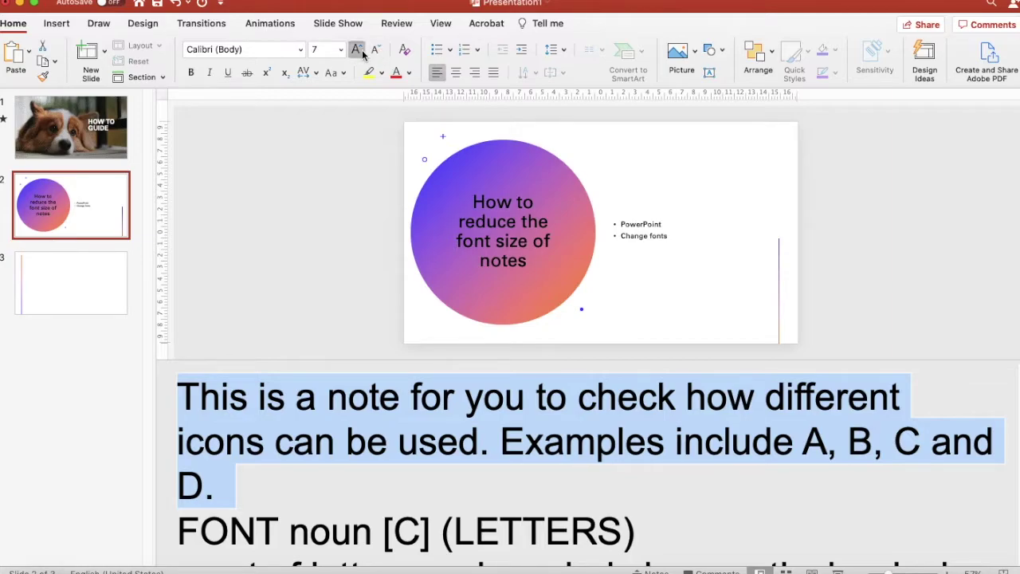
left_click(357, 50)
left_click(357, 51)
left_click(359, 50)
Step: Leave that paragraph plain, with both bold and italic turned off
left_click(192, 76)
left_click(191, 74)
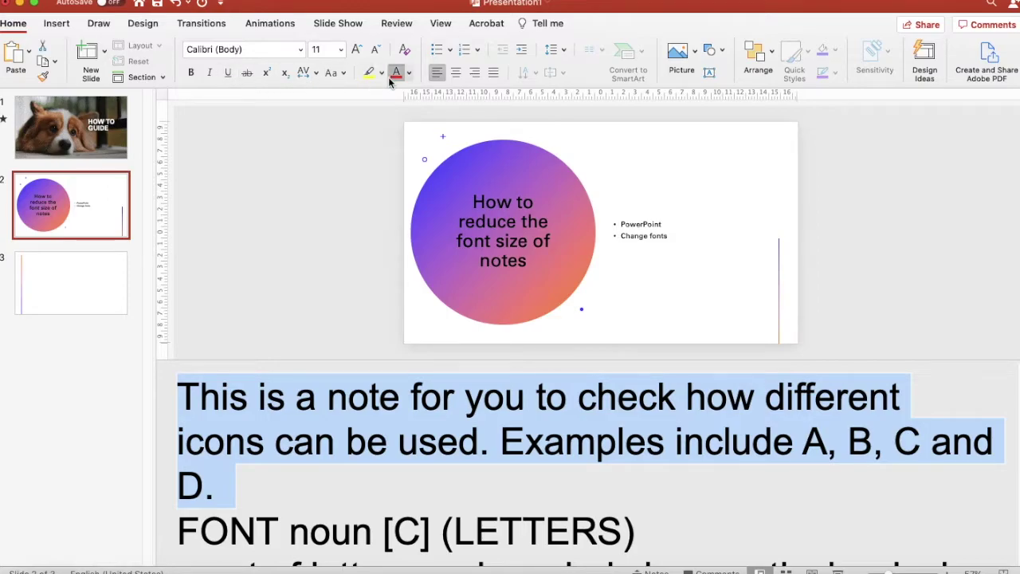
left_click(195, 72)
left_click(209, 73)
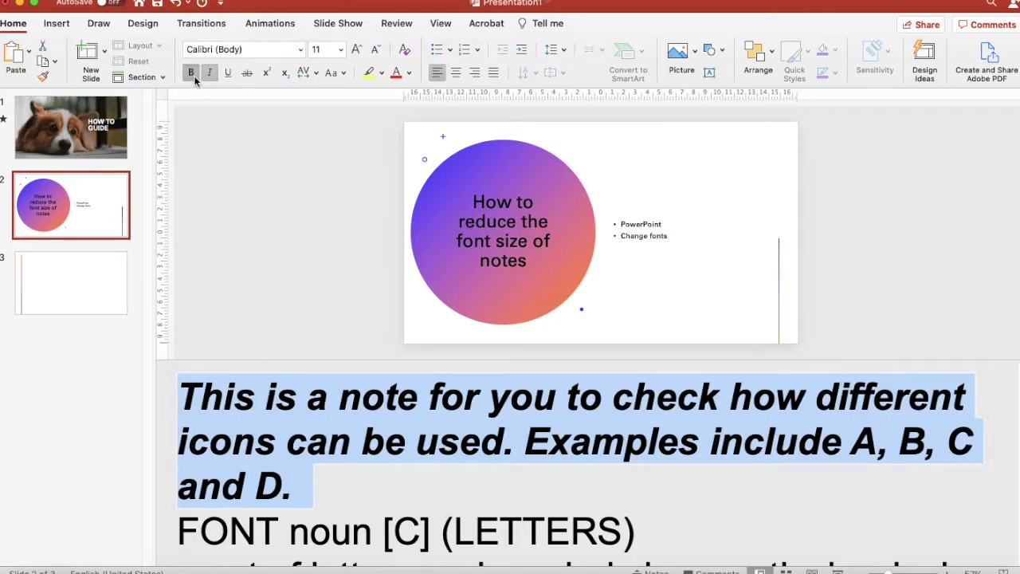
left_click(191, 73)
left_click(209, 72)
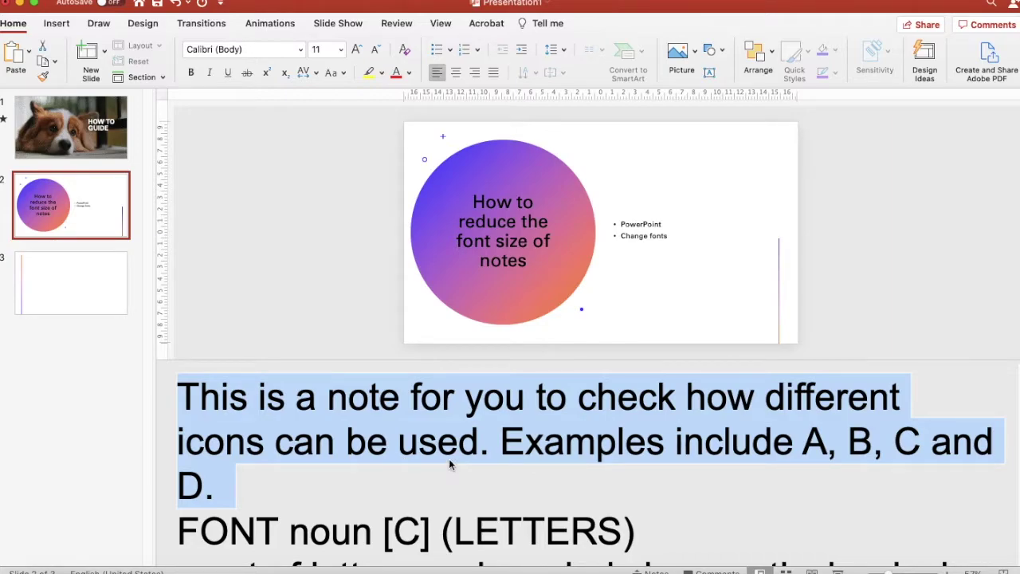
Step: Deselect the notes paragraph and scroll through slide 2's notes
left_click(390, 460)
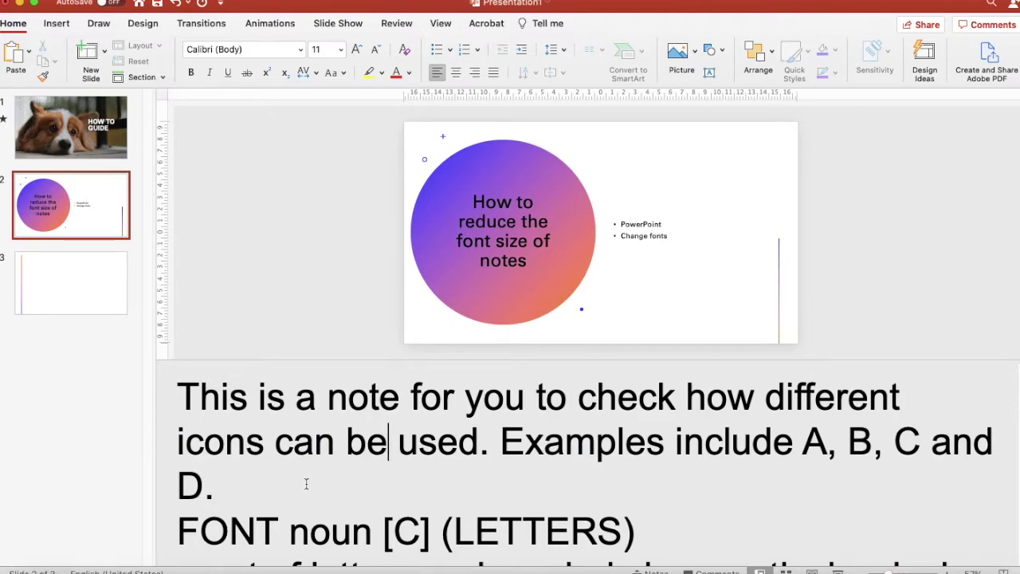
left_click(185, 397)
scroll(358, 439, "down", 5)
scroll(370, 448, "down", 3)
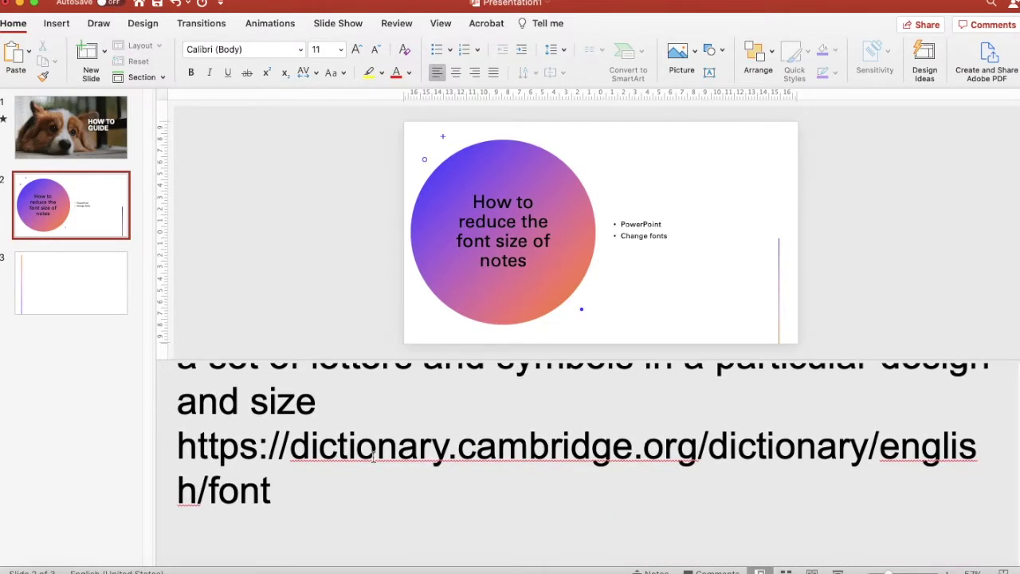
scroll(373, 455, "up", 8)
Step: With the notes pane active, bring up the View tab's Zoom dialog
left_click(369, 445)
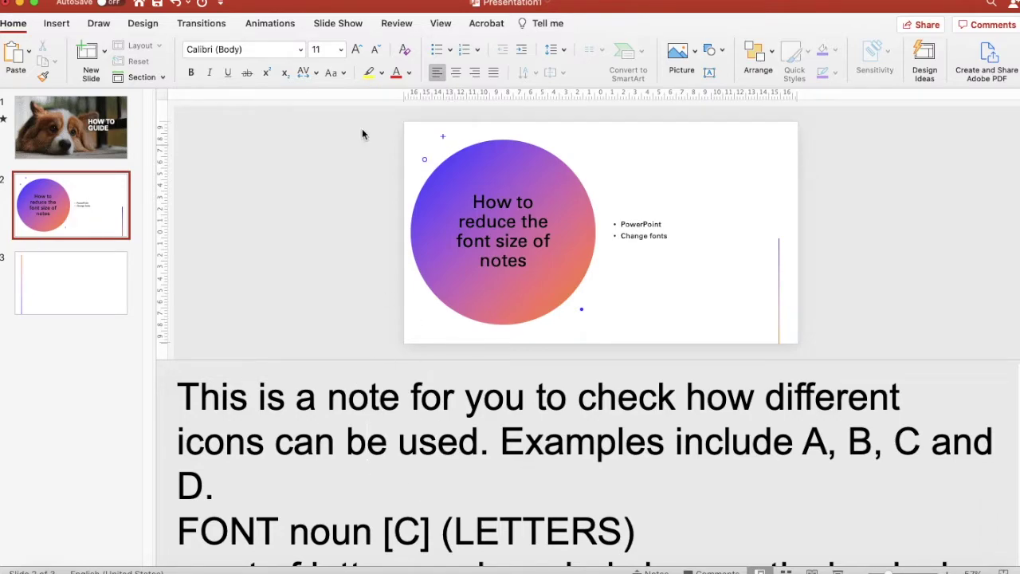
left_click(443, 26)
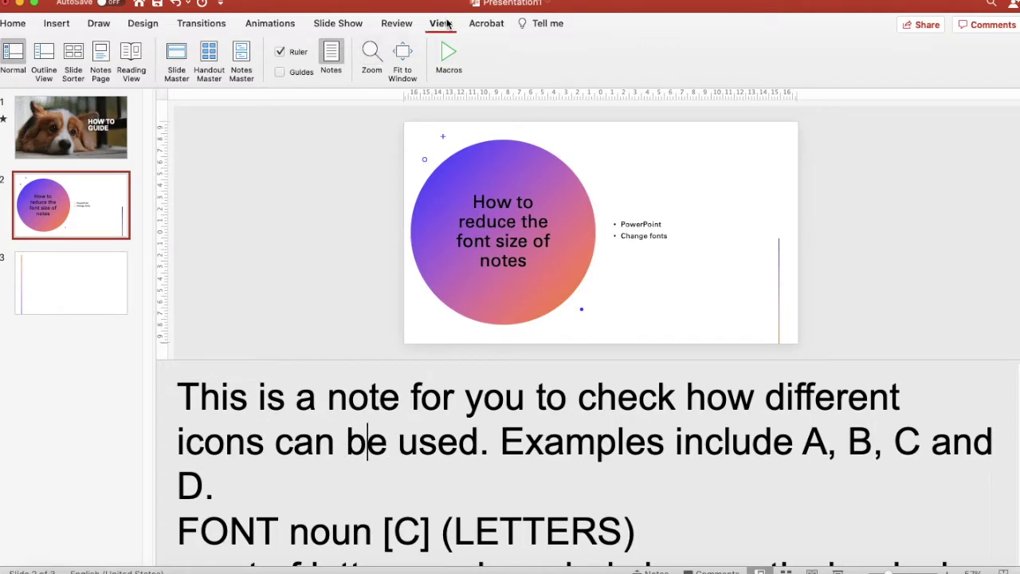
left_click(371, 53)
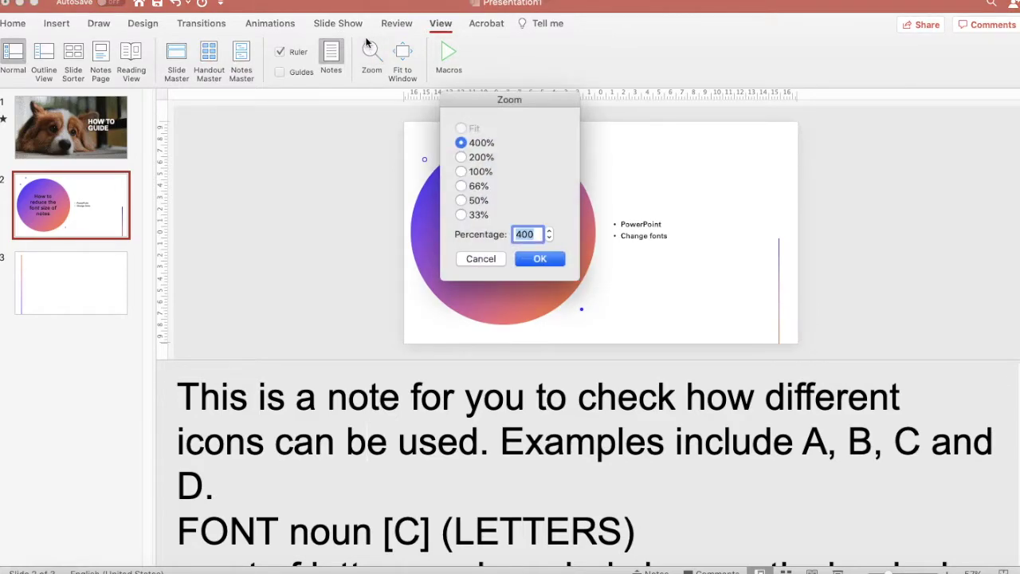
Step: Set the notes zoom to 100%, then go to slide 1's empty notes
left_click(480, 172)
left_click(538, 260)
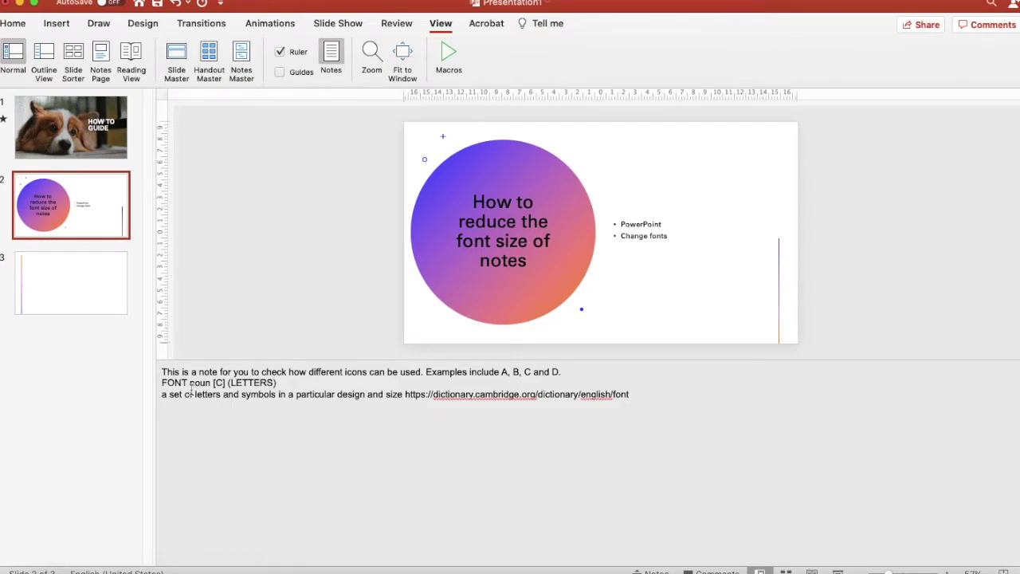
left_click_drag(166, 372, 267, 384)
left_click(268, 393)
left_click(101, 151)
left_click(187, 372)
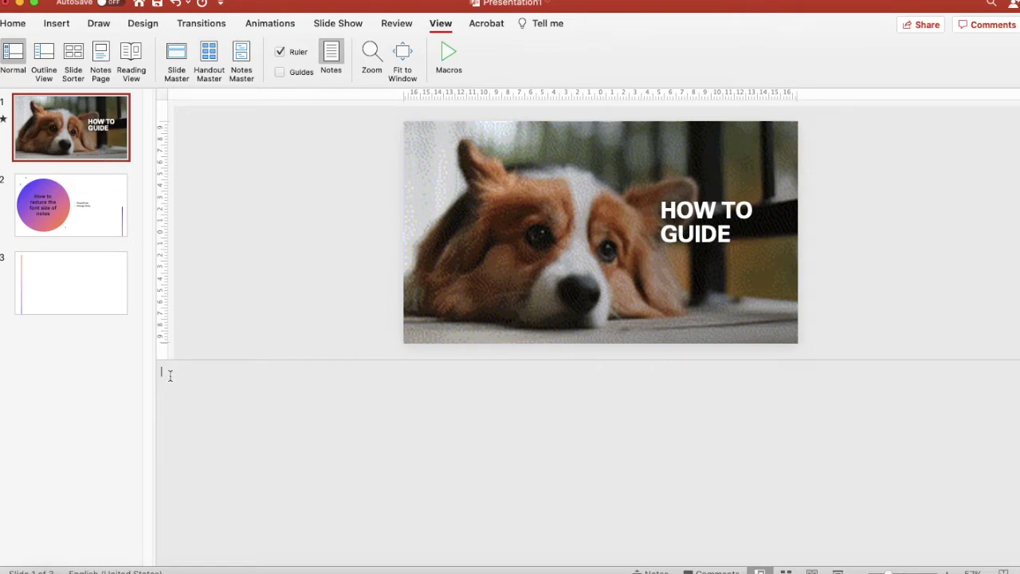
Step: Undo the italic and bold on the first line of slide 2's notes
left_click(98, 290)
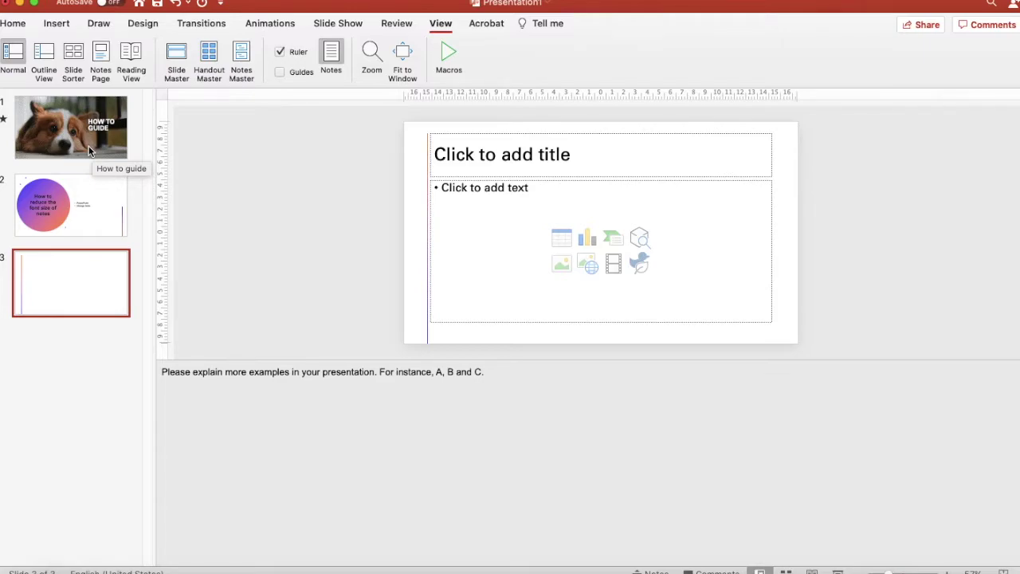
left_click(175, 5)
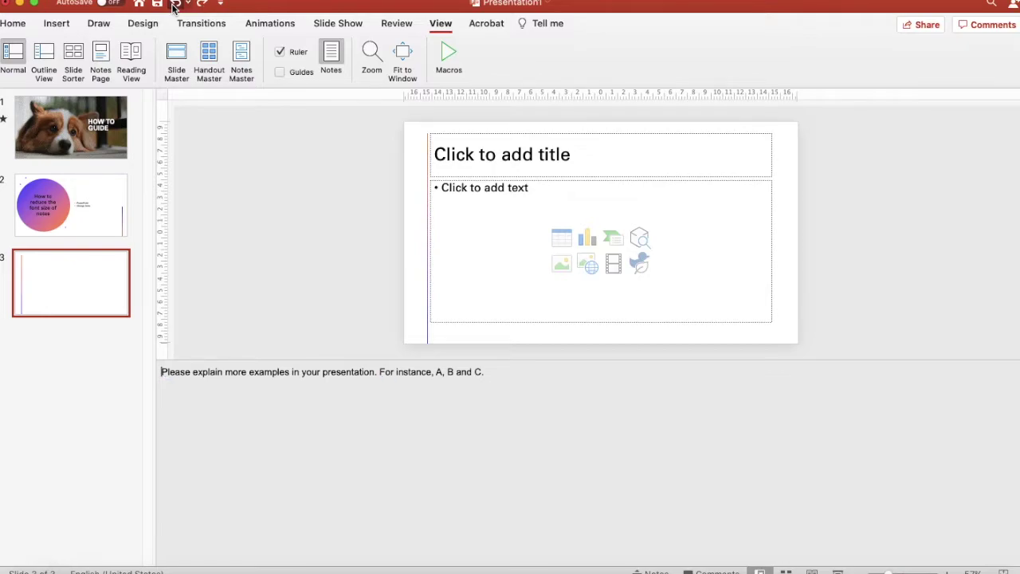
left_click(114, 184)
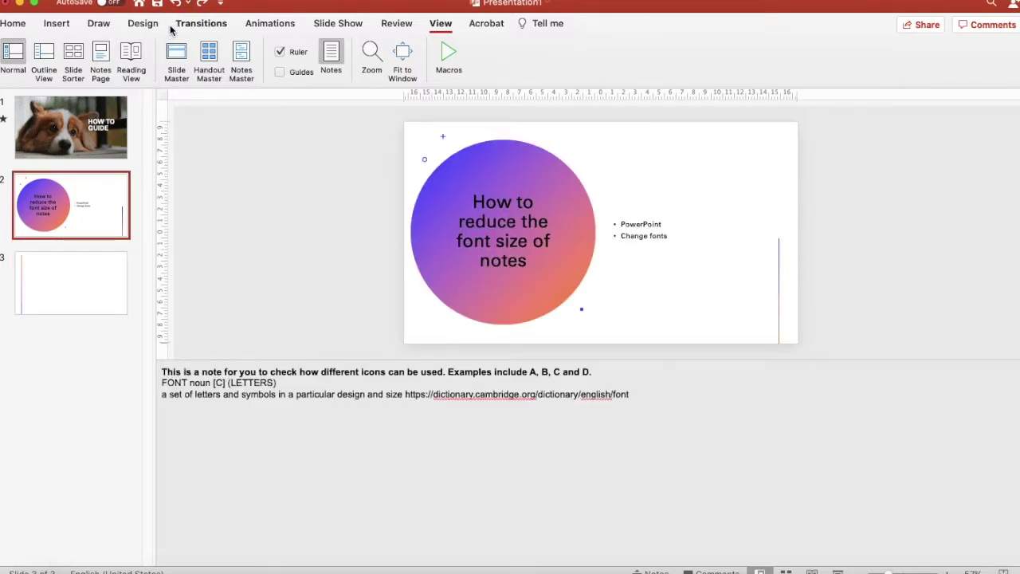
left_click(174, 5)
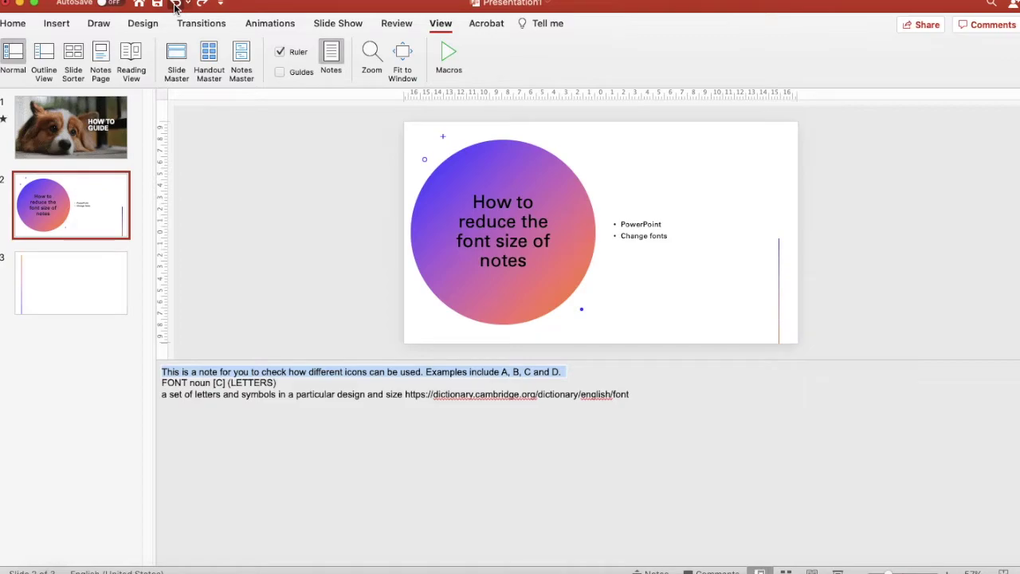
left_click(333, 393)
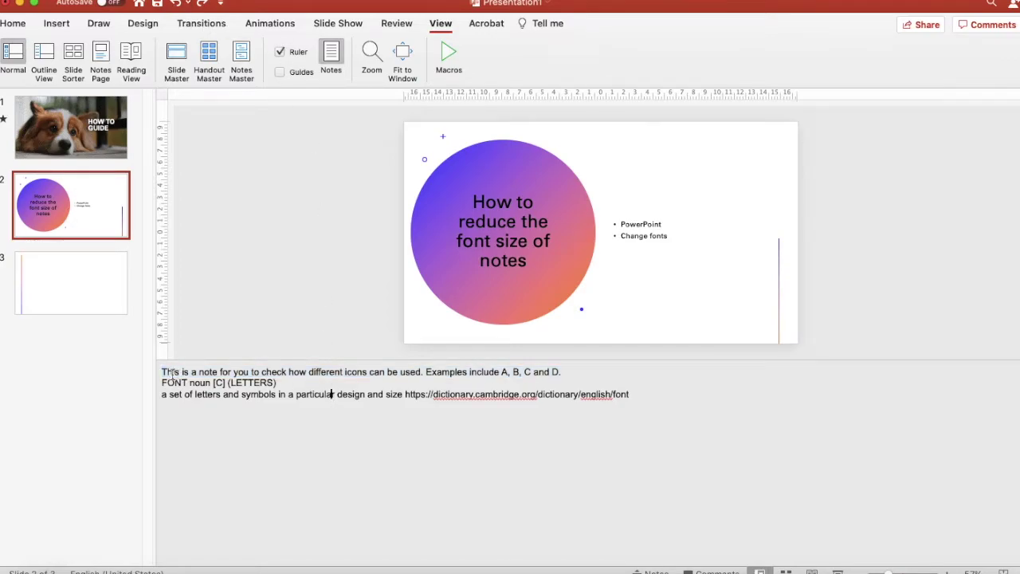
left_click(375, 406)
left_click(164, 372)
Step: Set slide 2's notes pane zoom to 200%
left_click(372, 55)
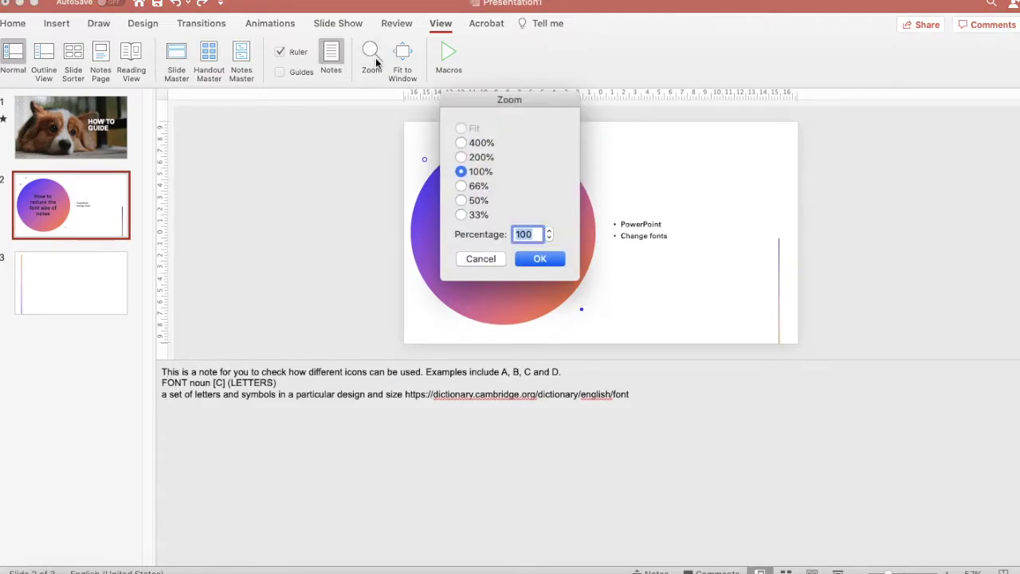
left_click(462, 157)
left_click(529, 259)
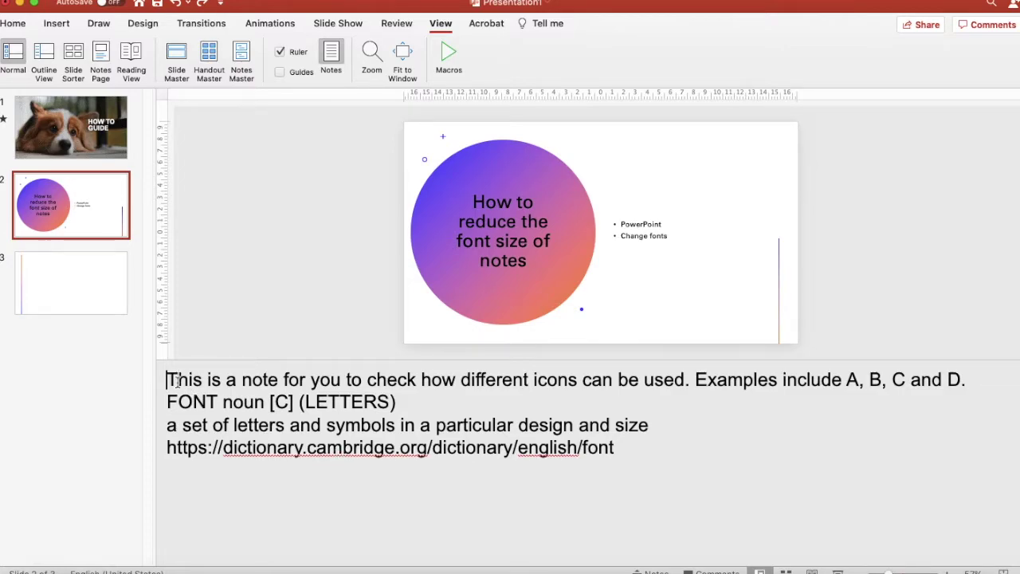
Step: Check the 200% notes by selecting text from 'This' through (LETTERS) and the URL line
key("super+a")
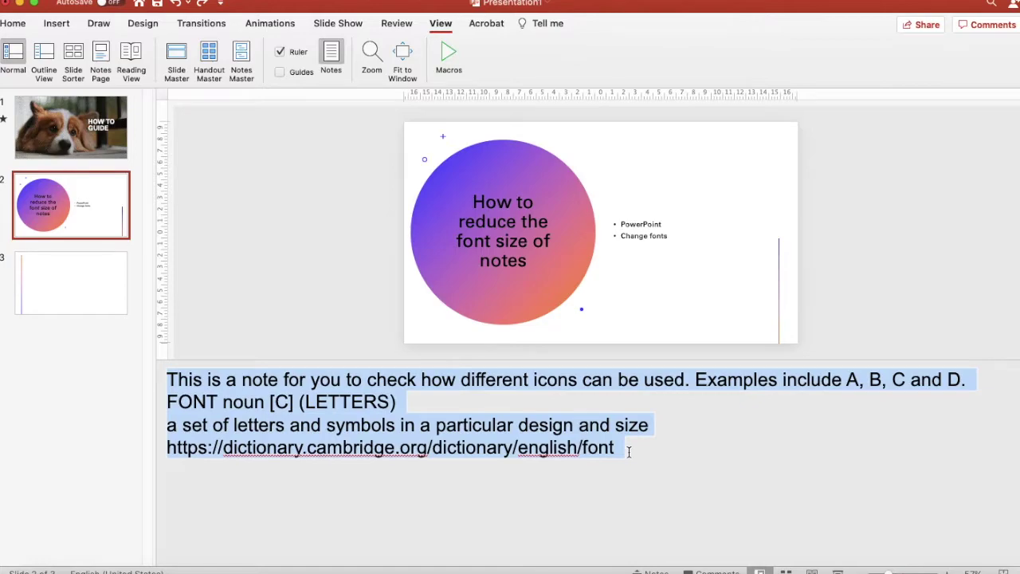
left_click(488, 454)
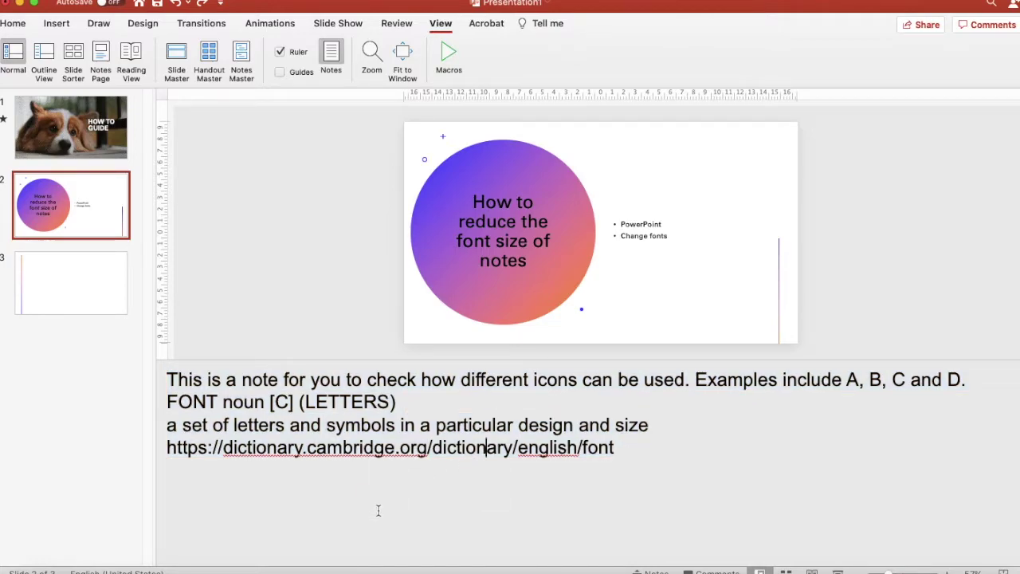
key("super+Up")
left_click(401, 403, "shift")
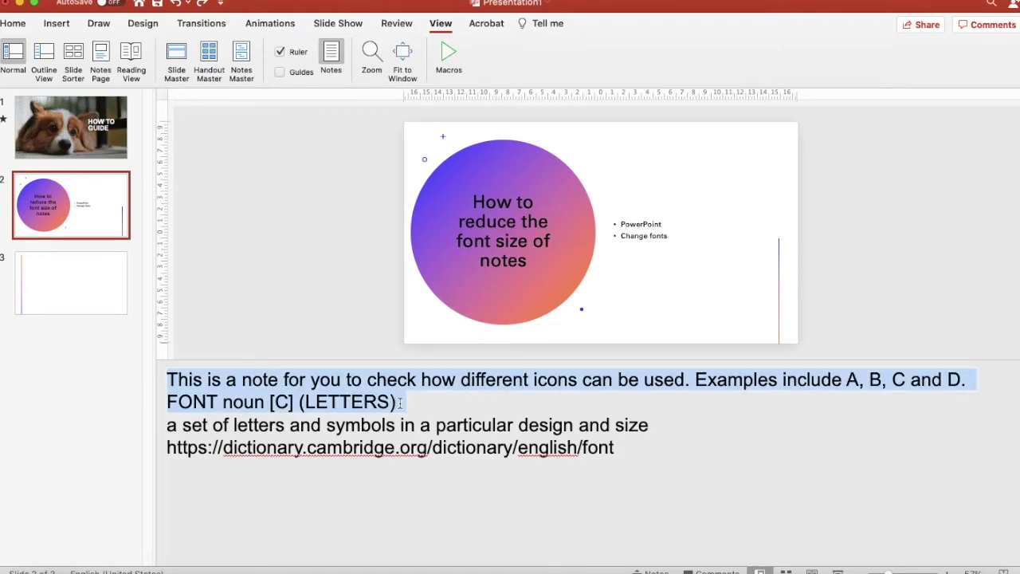
left_click(170, 448)
left_click(621, 448, "shift")
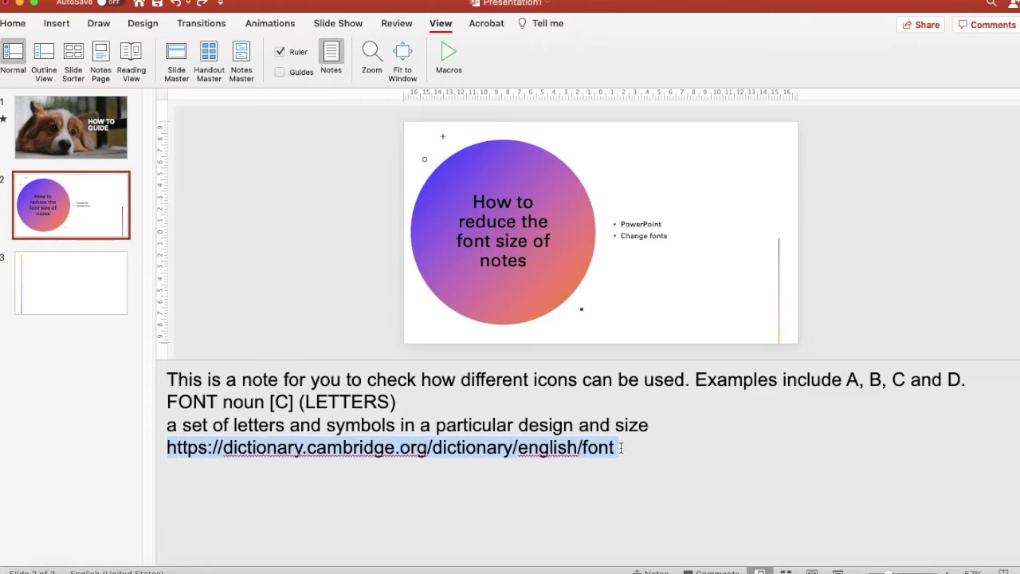
left_click(468, 446)
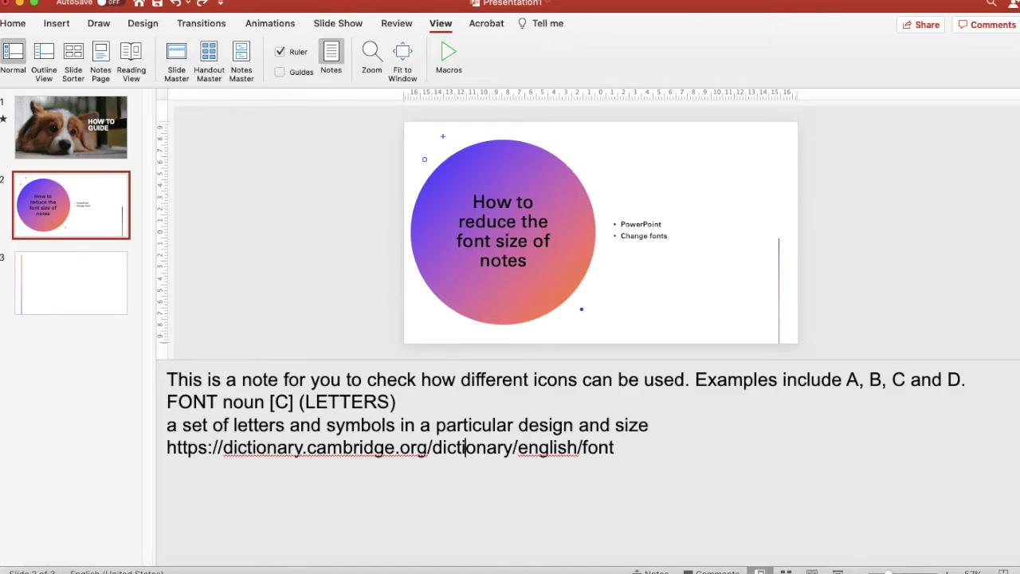
key("Down")
left_click(15, 24)
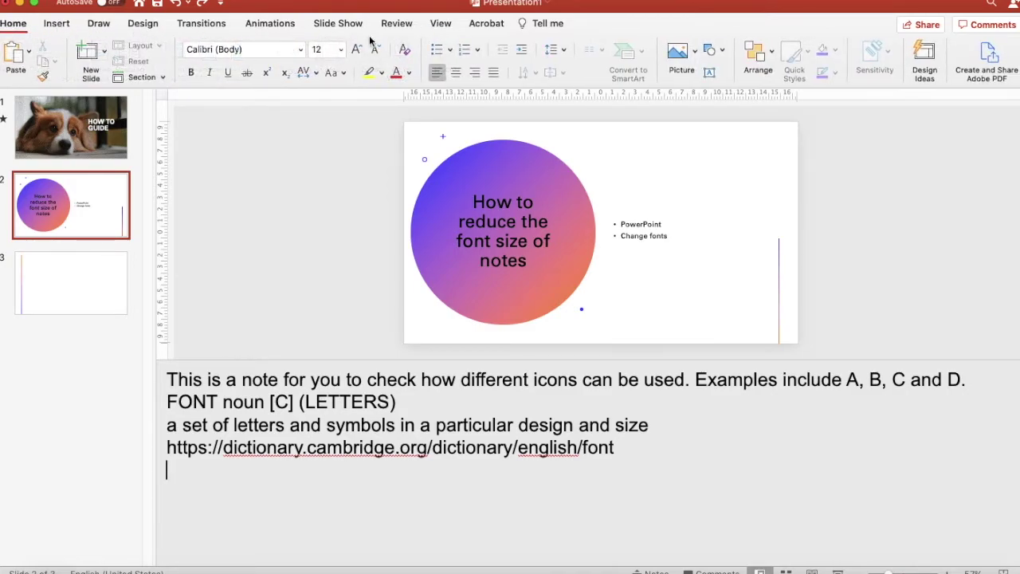
Step: Switch to Outline View and raise the splitter to enlarge the notes pane
left_click(442, 24)
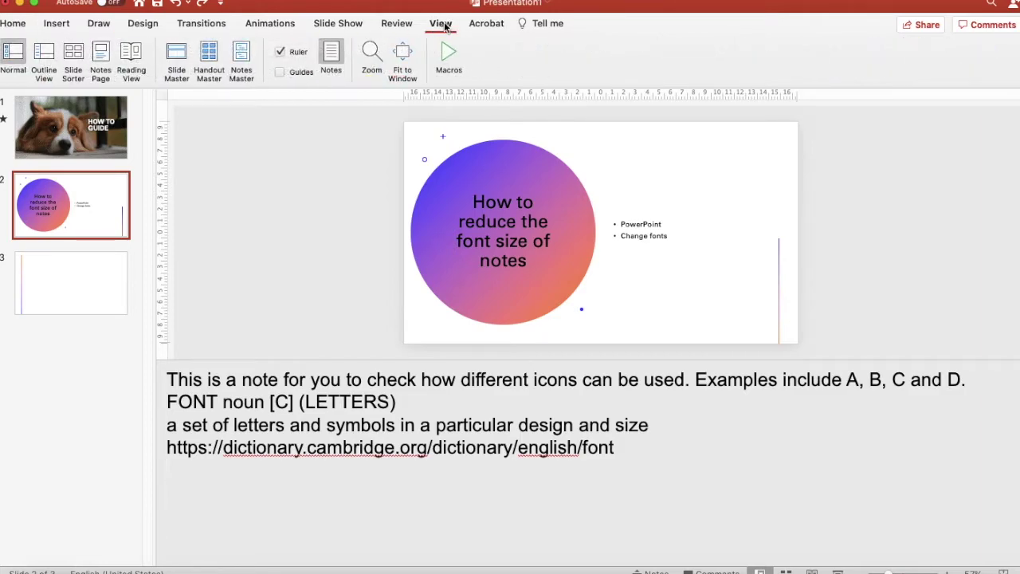
left_click(43, 54)
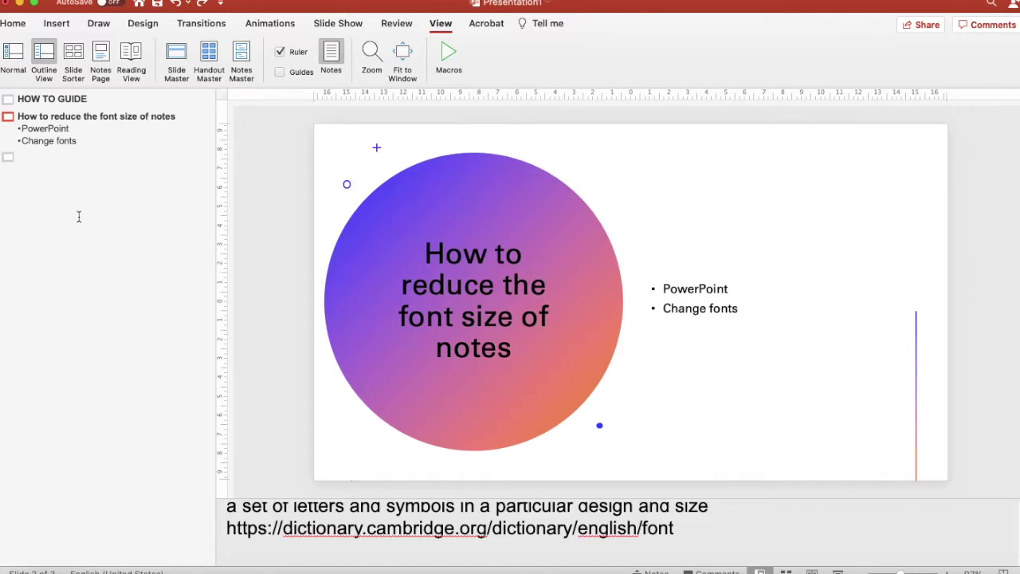
left_click_drag(289, 497, 305, 389)
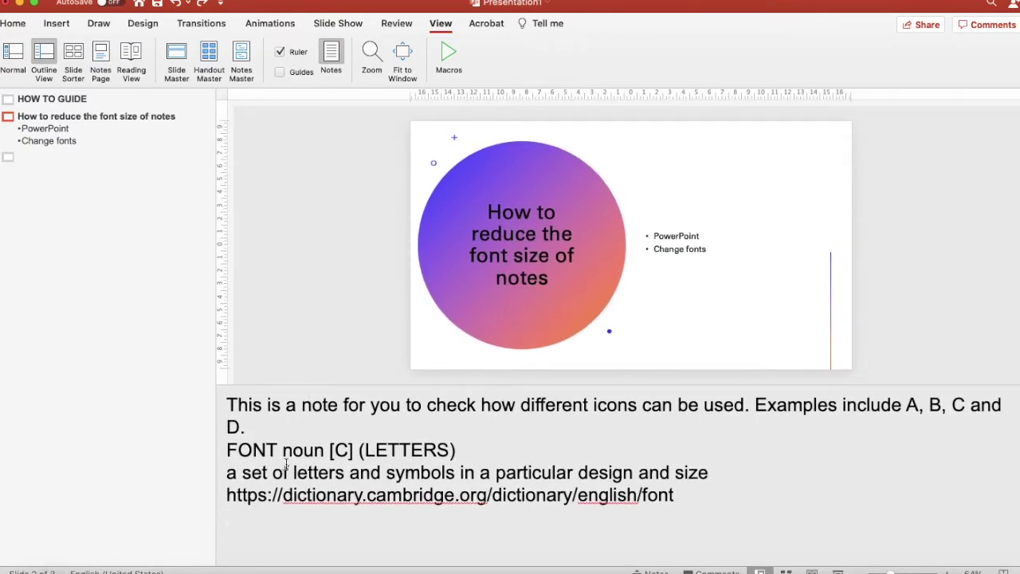
left_click(8, 117)
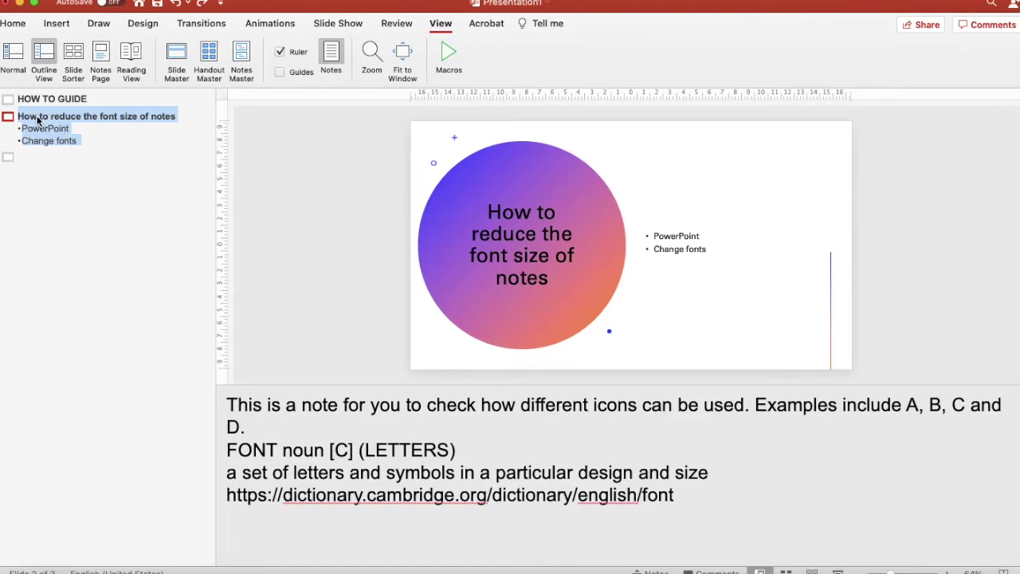
Step: Toggle Show Formatting for slide 2's outline text, then select the first two notes lines
right_click(37, 120)
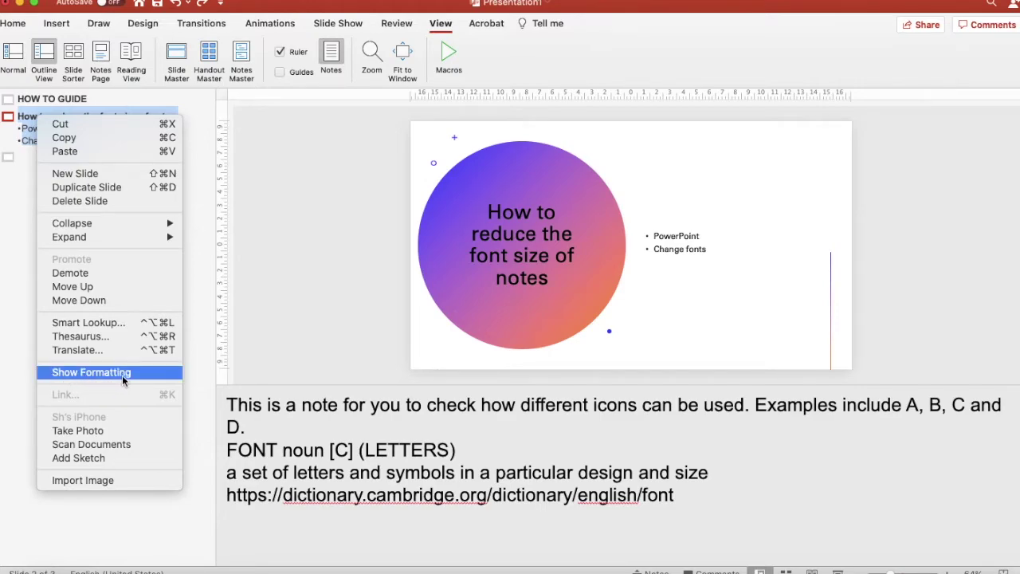
left_click(63, 377)
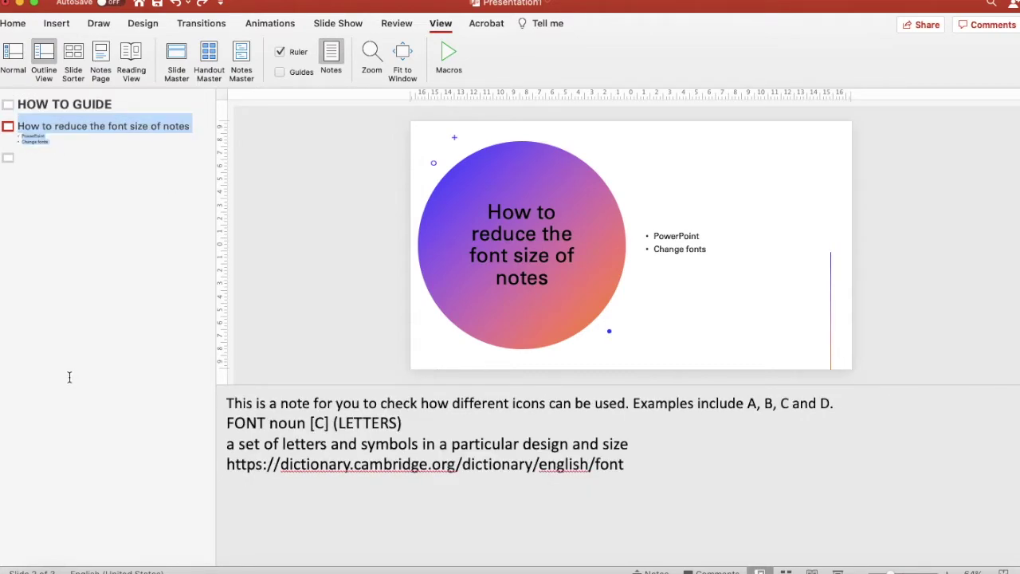
left_click(12, 24)
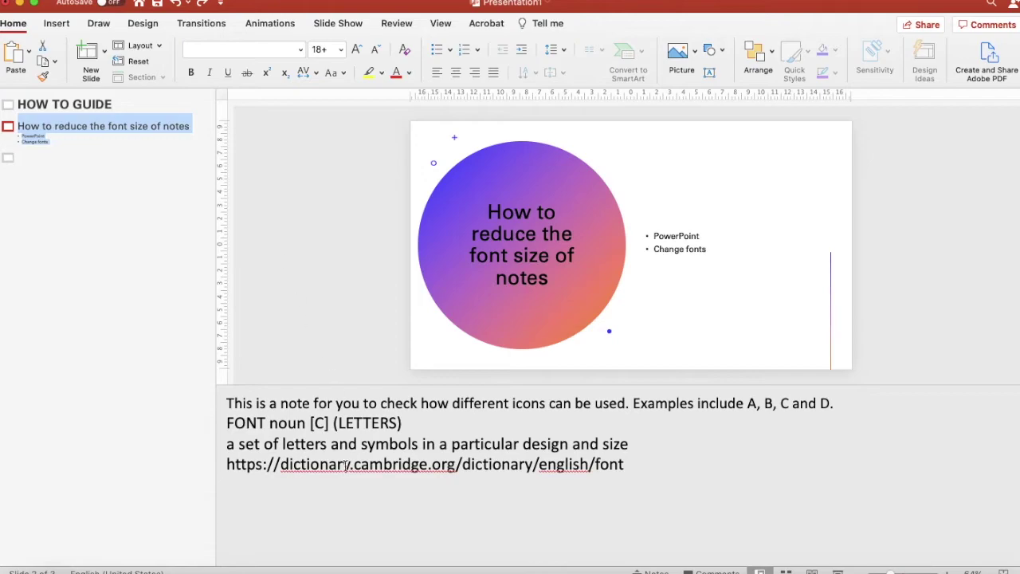
left_click(336, 464)
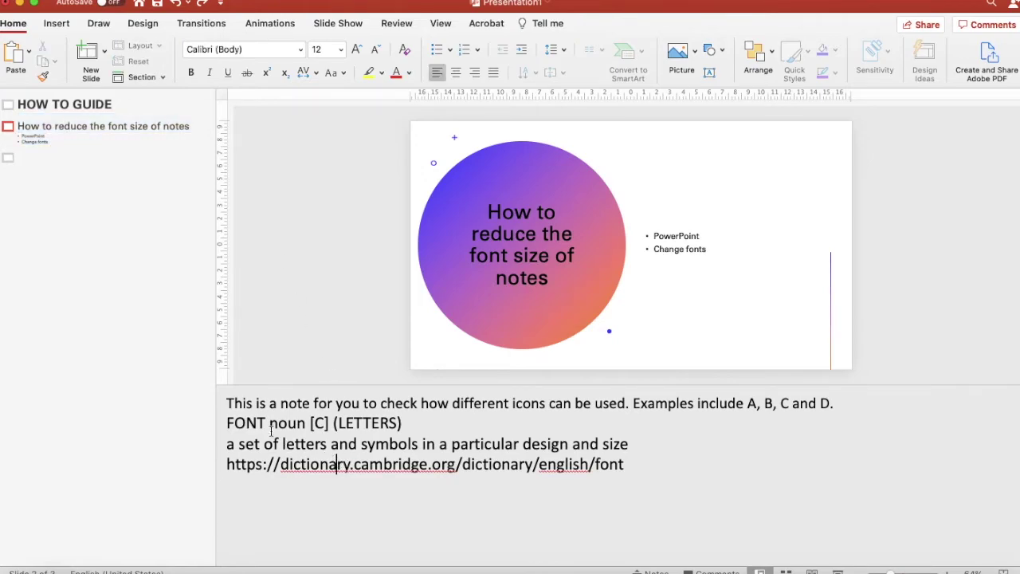
left_click(228, 403)
left_click(403, 423, "shift")
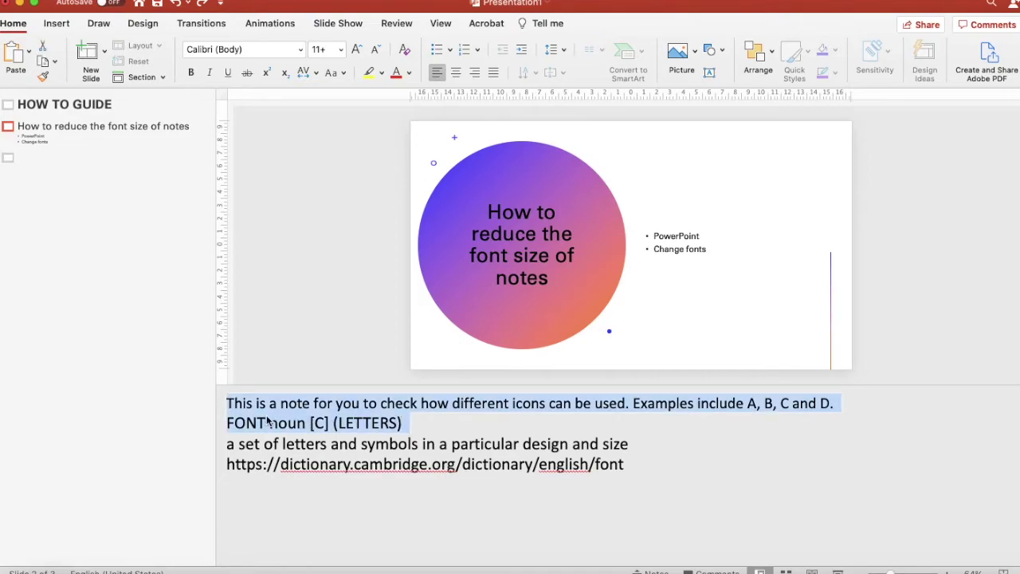